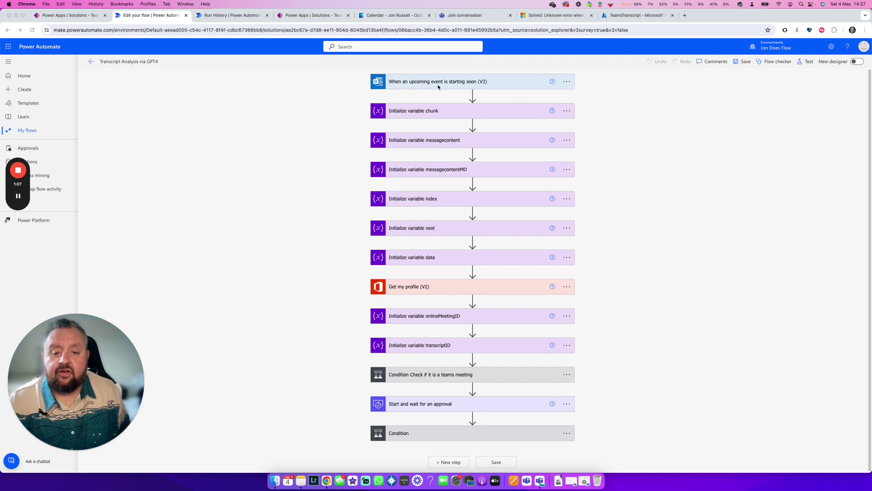
Step: Inspect the upcoming-event trigger's advanced options, then expand the chunk variable (Integer, 13500)
left_click(448, 89)
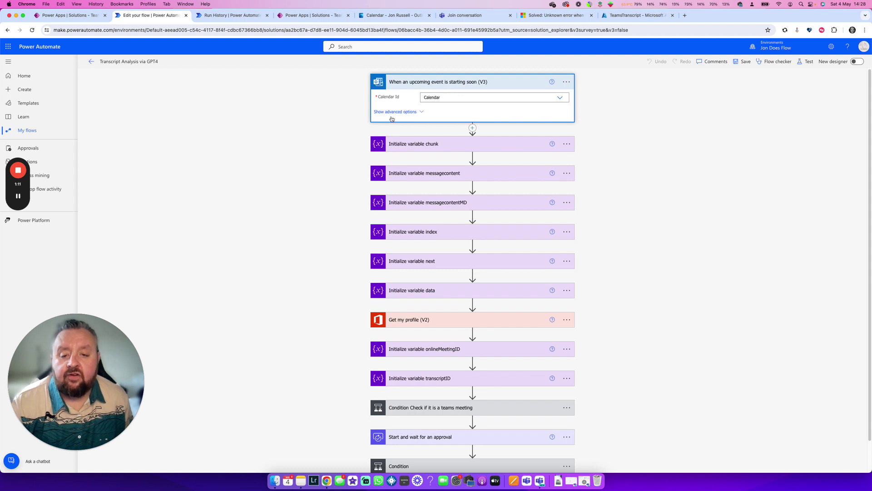
left_click(392, 112)
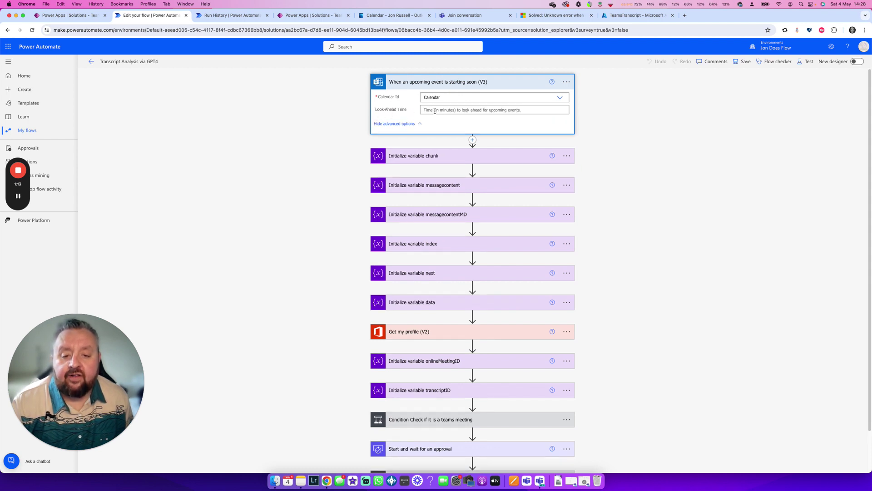
left_click(402, 124)
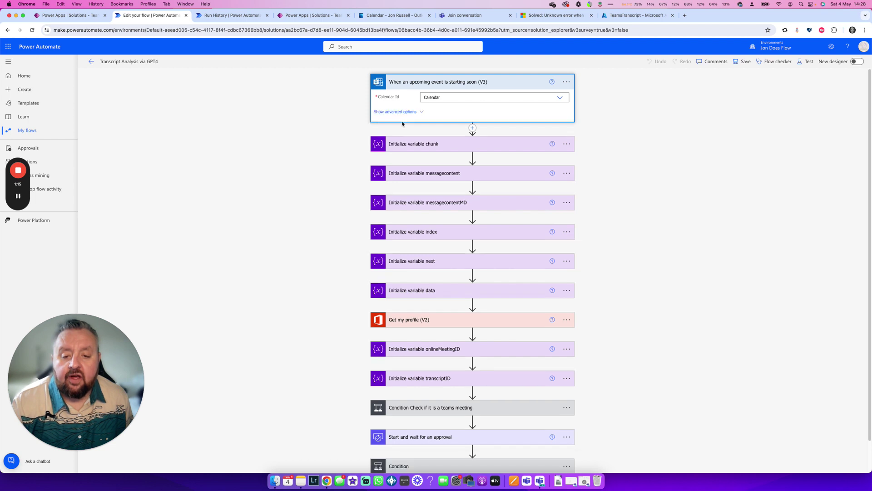
left_click(437, 147)
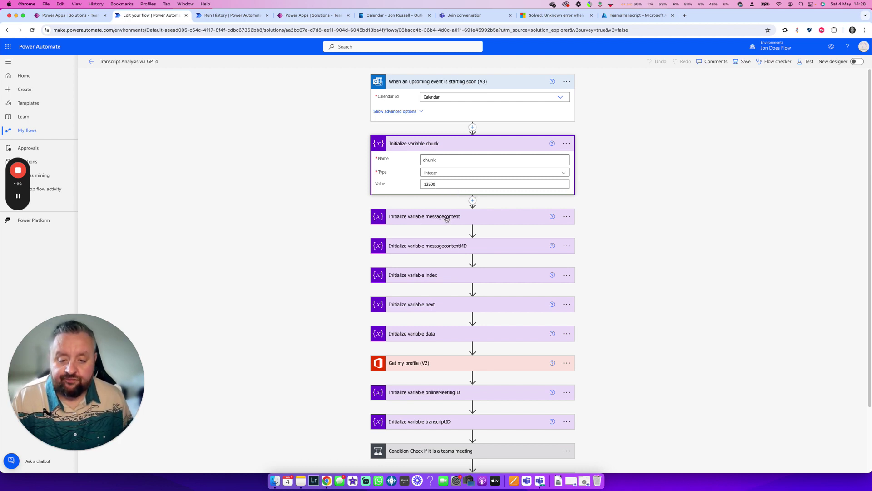
scroll(424, 270, "down", 4)
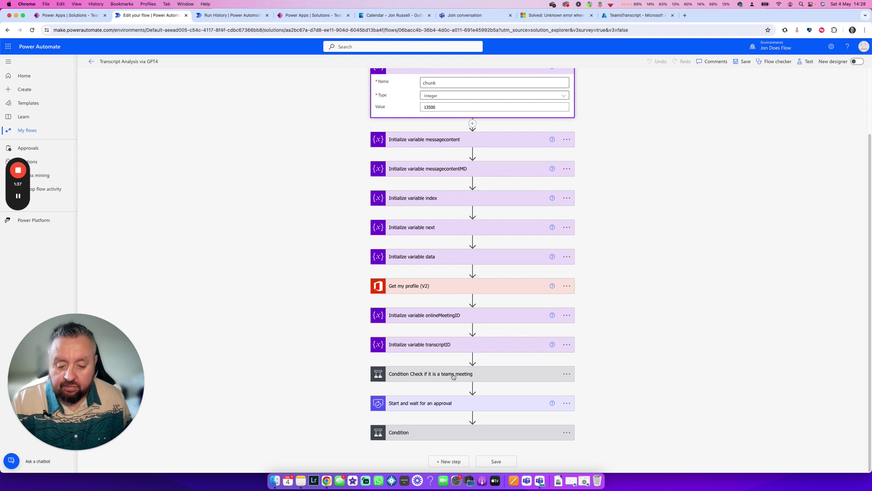
Step: Expand the 'Check if it is a teams meeting' condition and the Online Meeting ID GET call
left_click(447, 374)
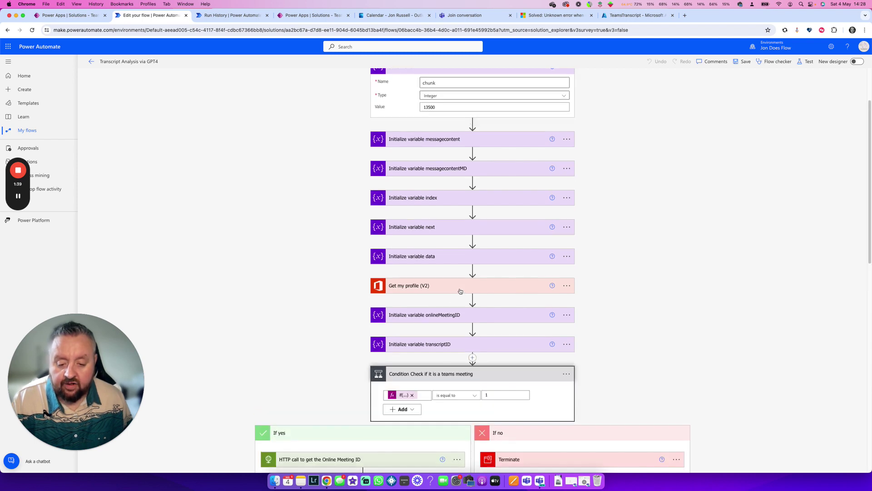
scroll(458, 288, "down", 7)
scroll(431, 264, "up", 4)
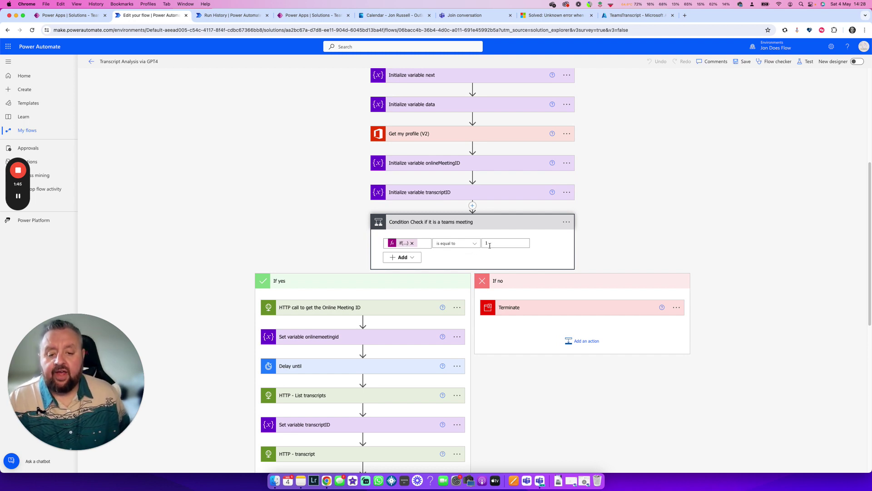
left_click(361, 307)
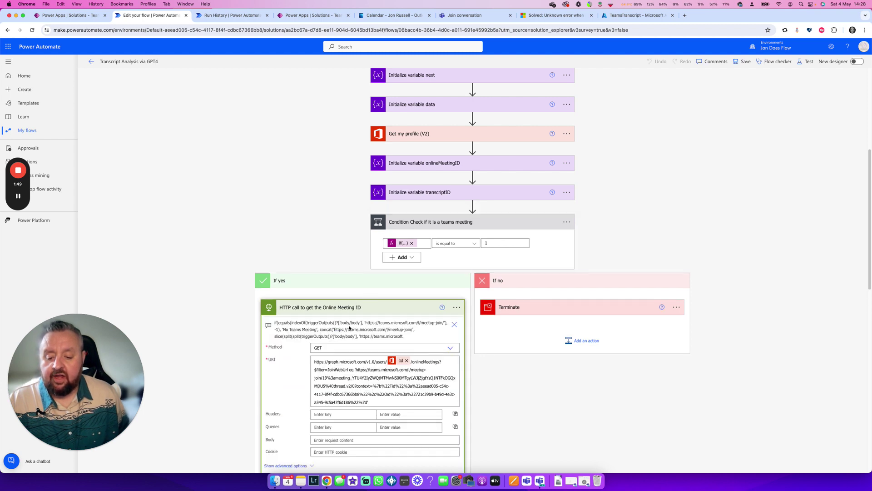
scroll(348, 327, "down", 5)
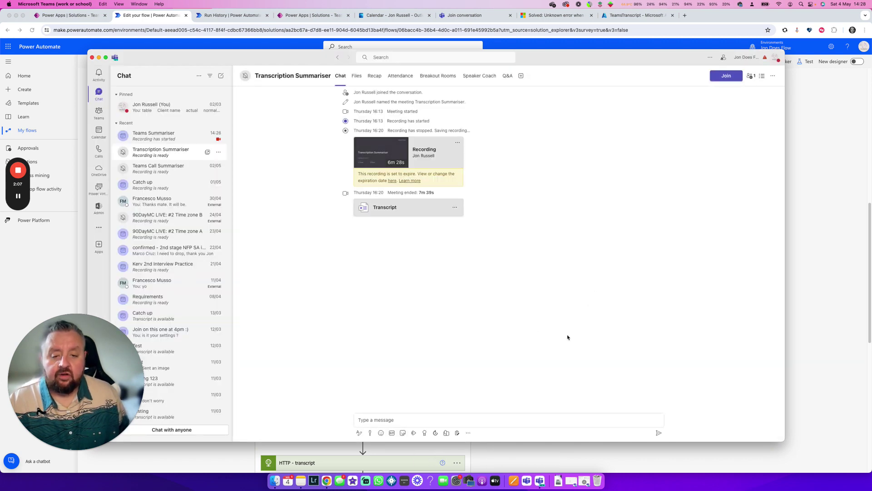
Step: Restore the Teams meeting, deny the lobby request, and minimize the main Teams window
left_click(583, 484)
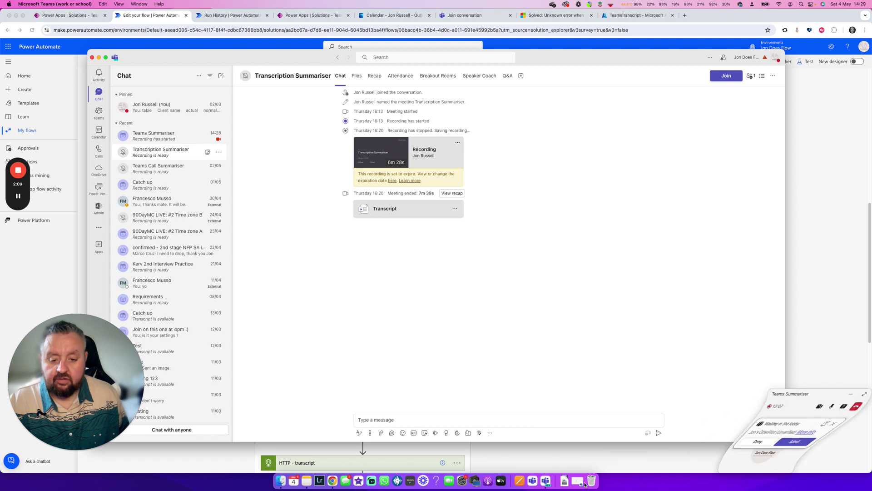
left_click(798, 443)
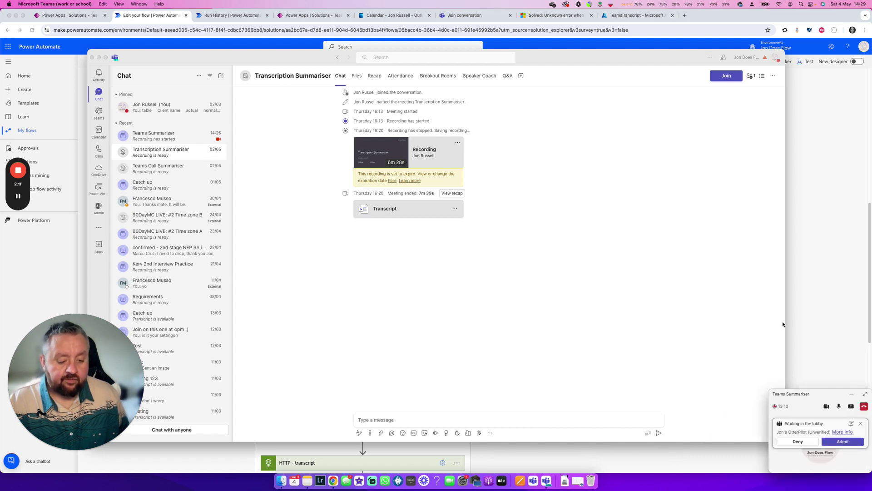
left_click(99, 58)
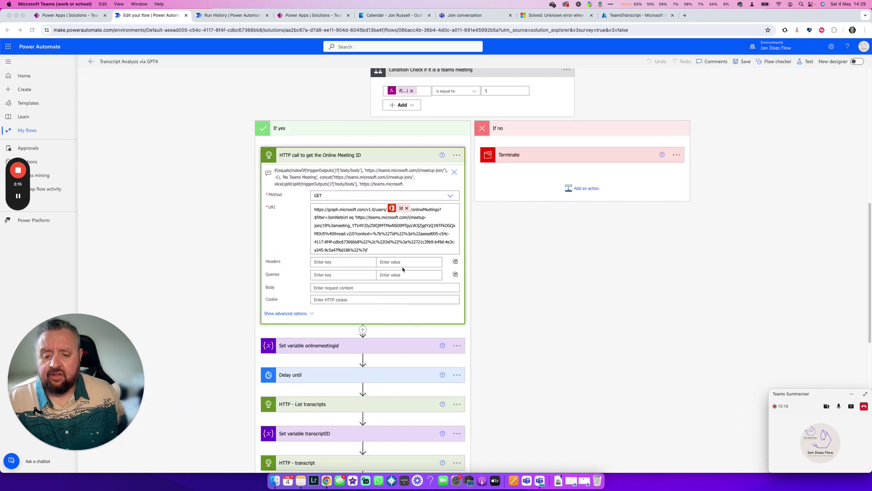
Step: Reveal the Online Meeting ID call's Active Directory OAuth settings
left_click(374, 270)
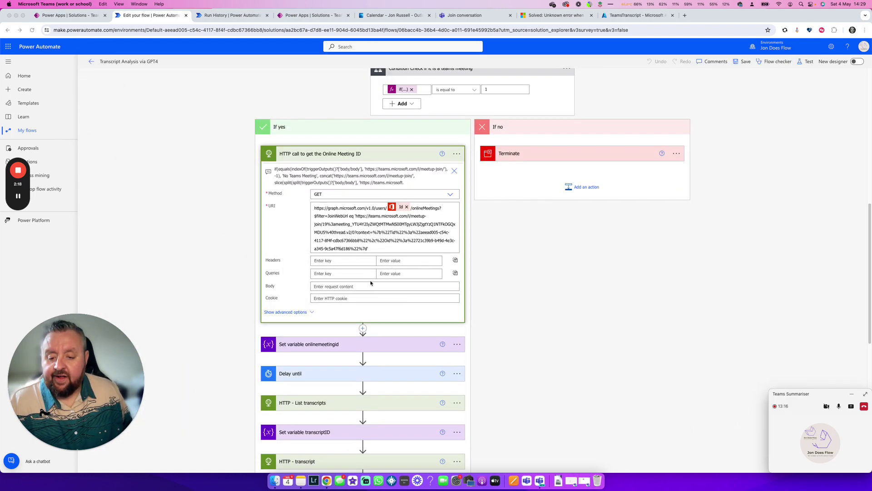
left_click(291, 313)
scroll(330, 282, "down", 3)
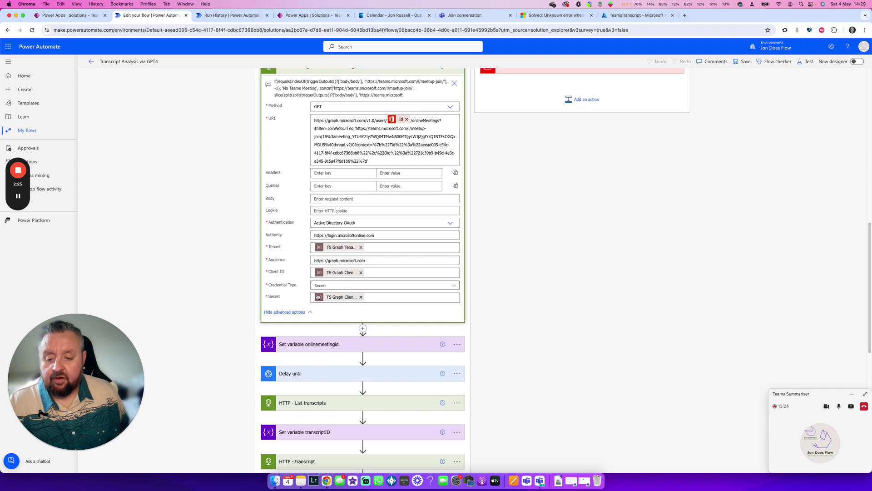
scroll(357, 330, "down", 5)
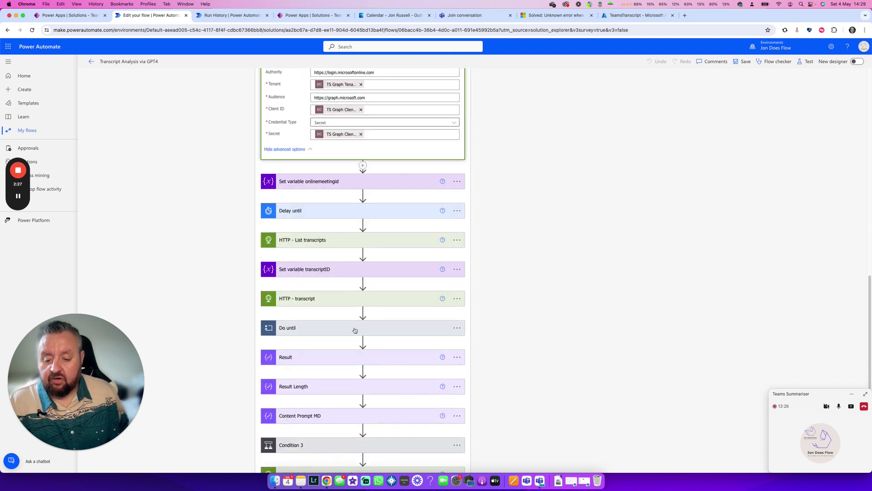
Step: Expand Set variable onlinemeetingid, Delay until and HTTP - List transcripts
left_click(341, 187)
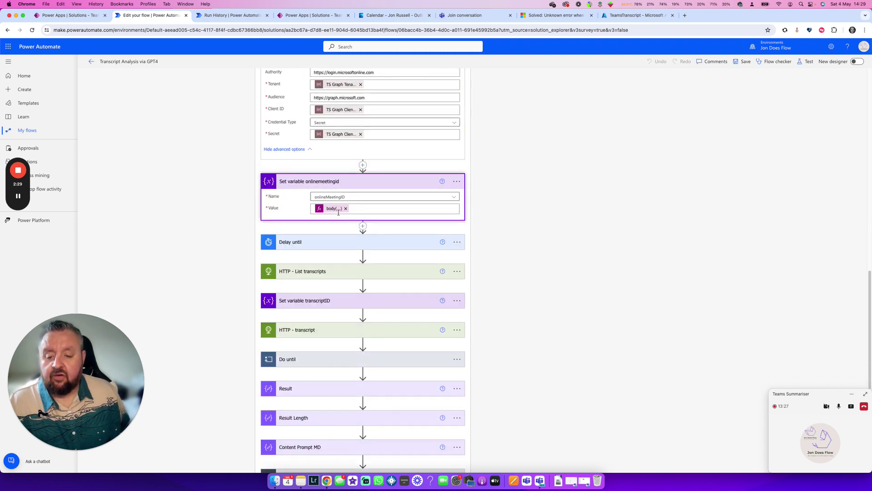
left_click(350, 245)
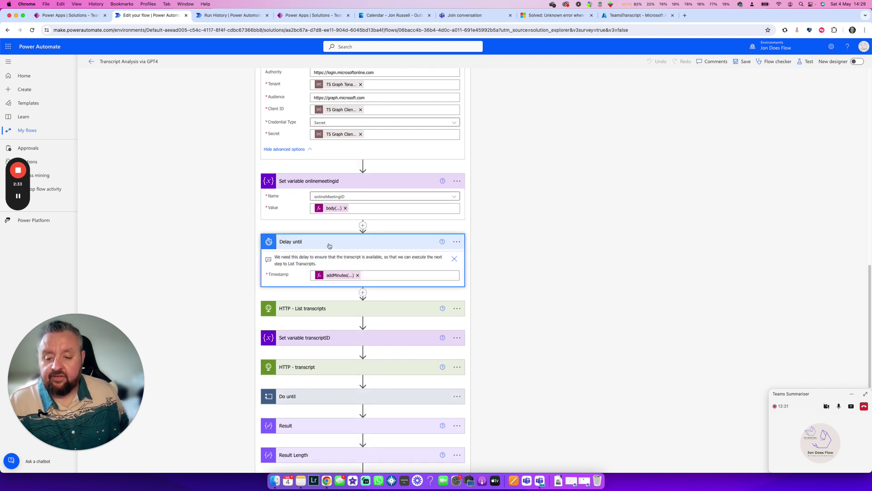
left_click(333, 311)
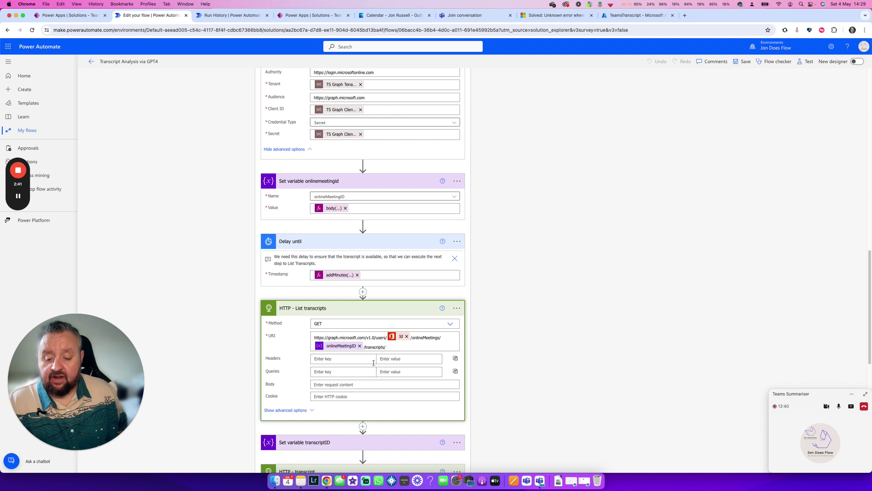
Step: Expand transcriptID and HTTP - transcript, highlight text/vtt in the URI, then open Do until
left_click(334, 443)
scroll(366, 260, "down", 6)
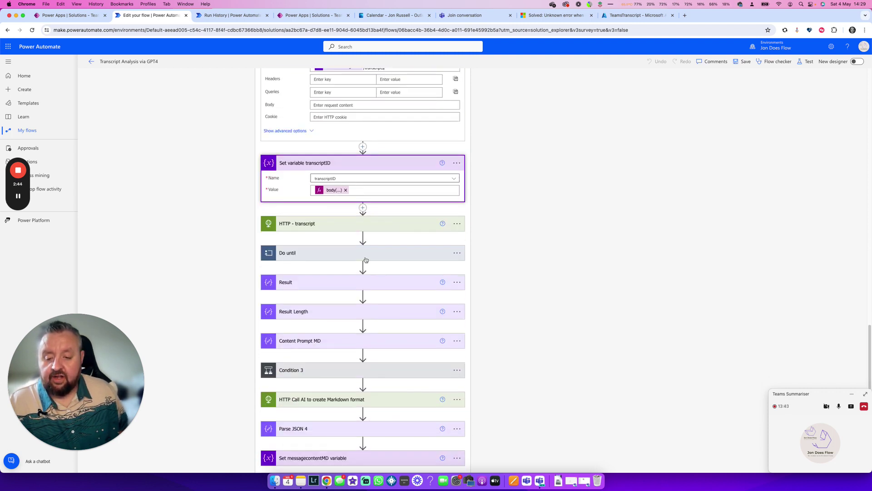
left_click(332, 222)
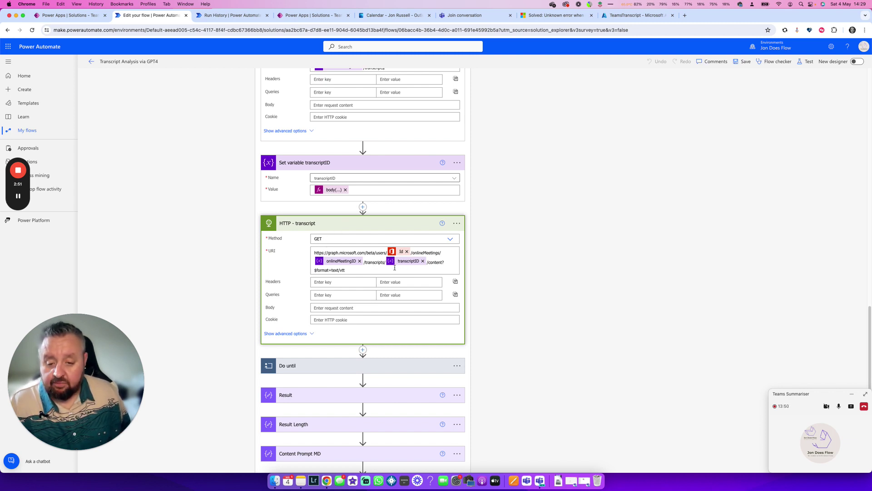
left_click(347, 270)
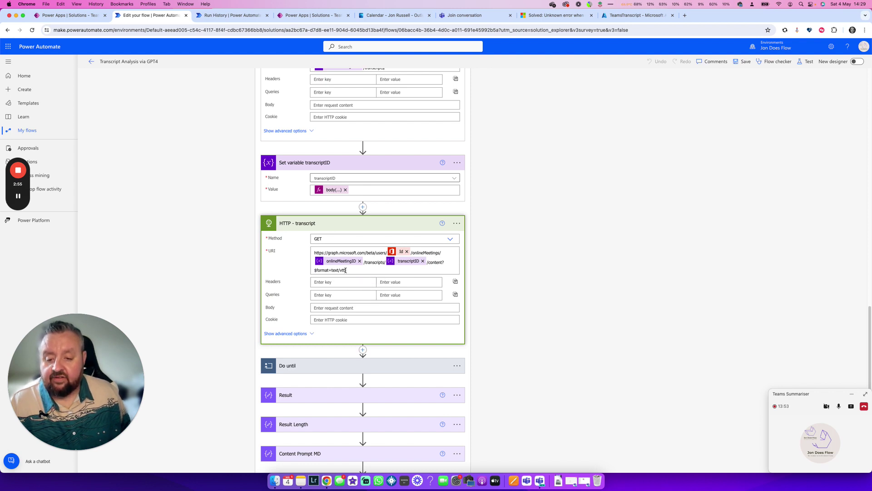
left_click_drag(332, 270, 346, 271)
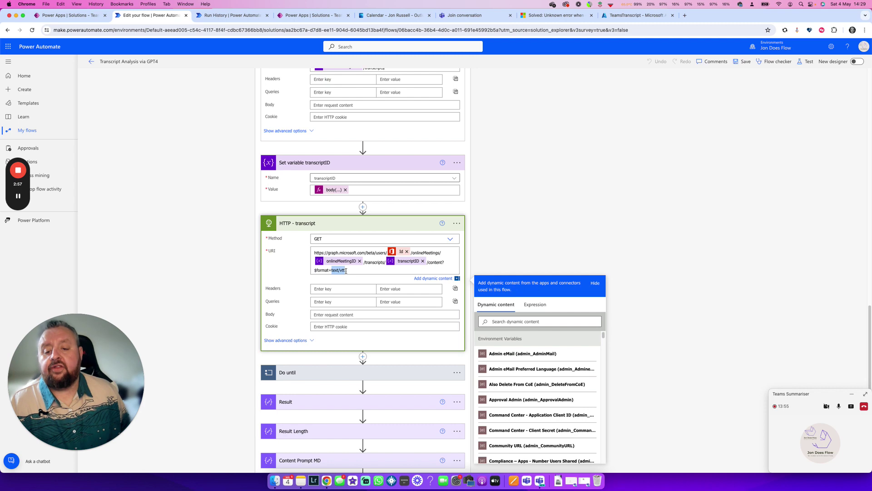
left_click(363, 375)
scroll(361, 279, "down", 1)
Step: Expand Condition 2's Set next increment and Set next length branches, plus Append to data
scroll(360, 277, "down", 3)
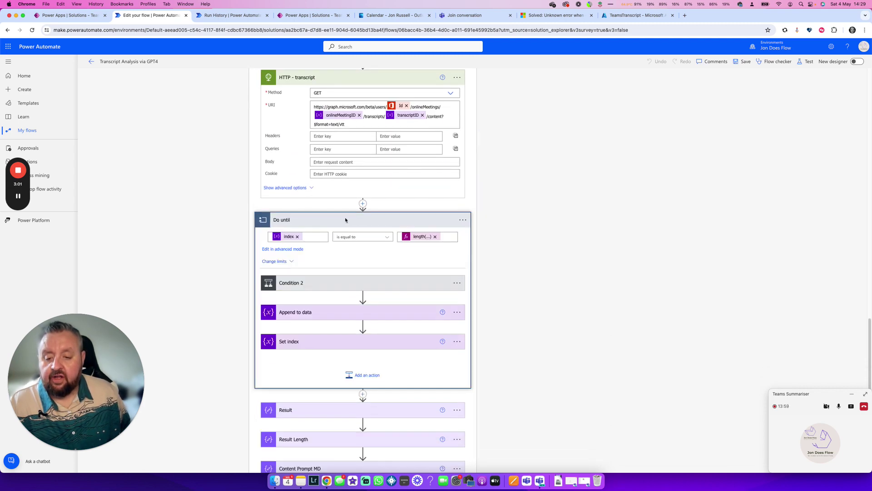
left_click(344, 283)
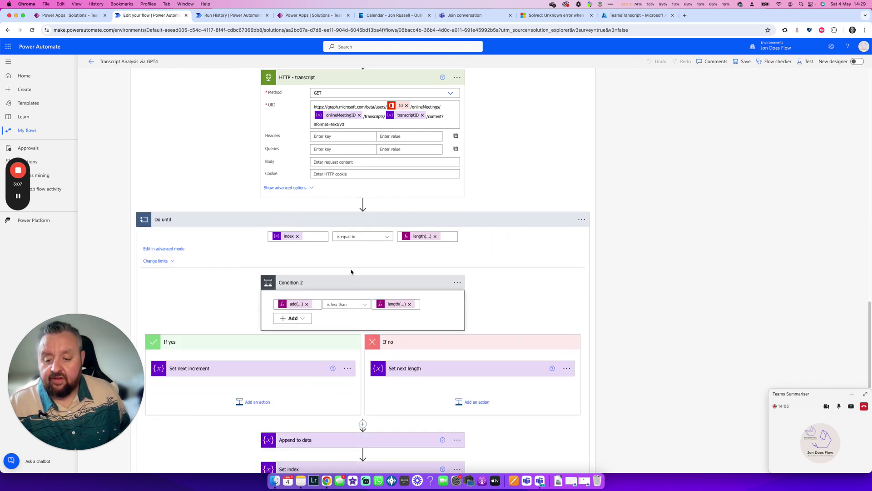
scroll(352, 272, "down", 3)
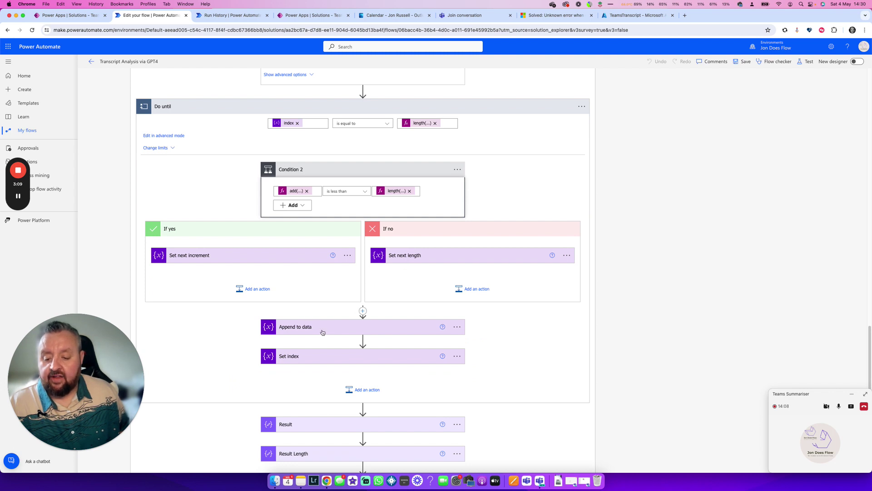
left_click(283, 255)
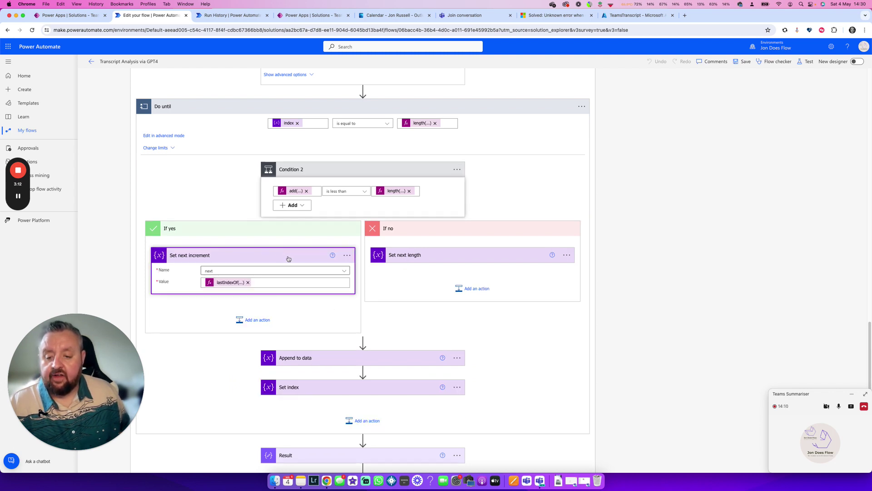
left_click(423, 254)
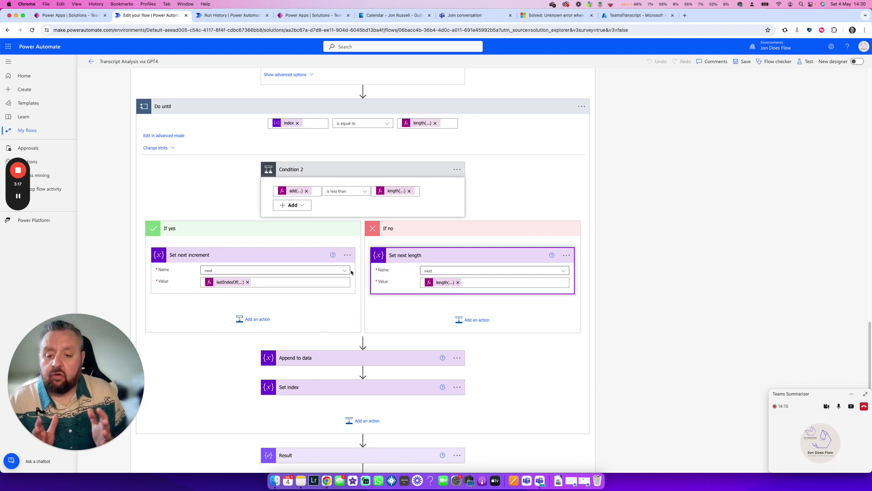
left_click(340, 357)
Step: Expand Set index, Result, Result Length and Content Prompt MD to show their values
scroll(339, 295, "down", 5)
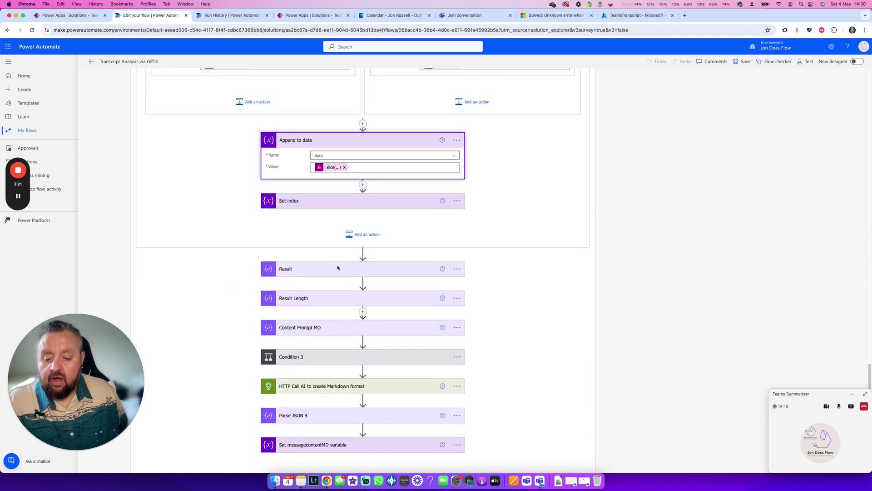
left_click(337, 205)
scroll(342, 279, "down", 1)
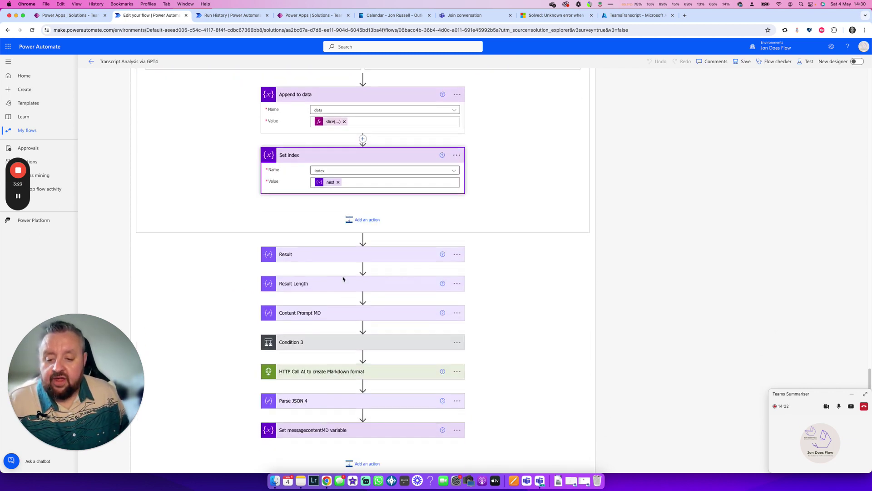
left_click(351, 250)
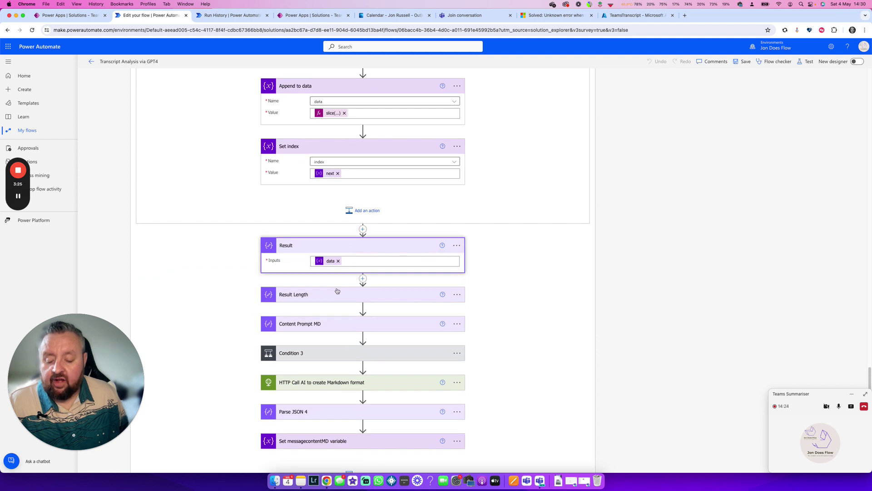
scroll(338, 184, "up", 3)
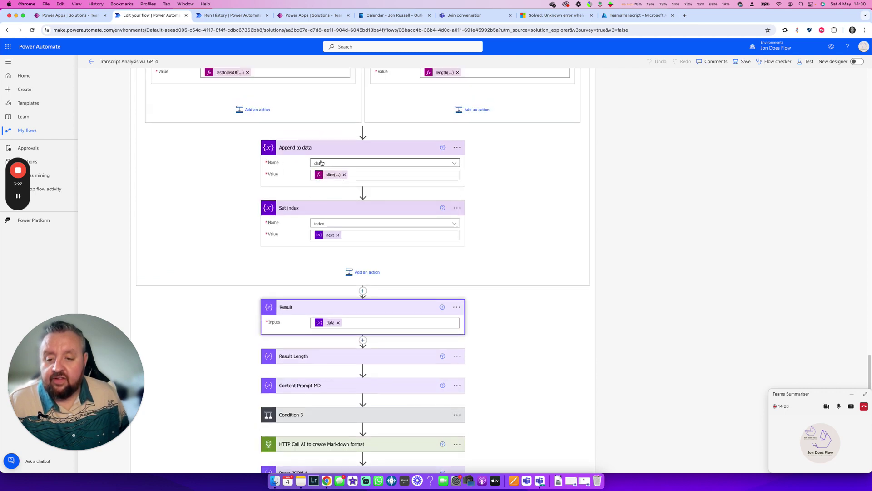
scroll(366, 299, "down", 5)
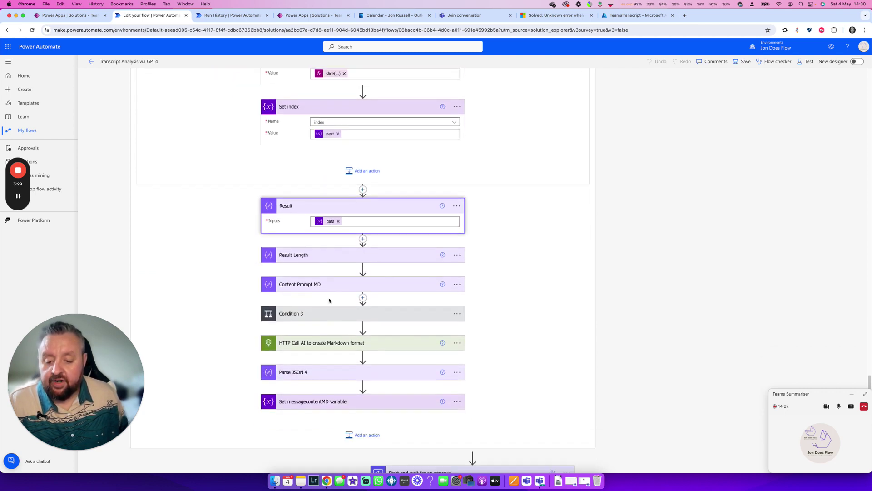
left_click(325, 253)
left_click(329, 305)
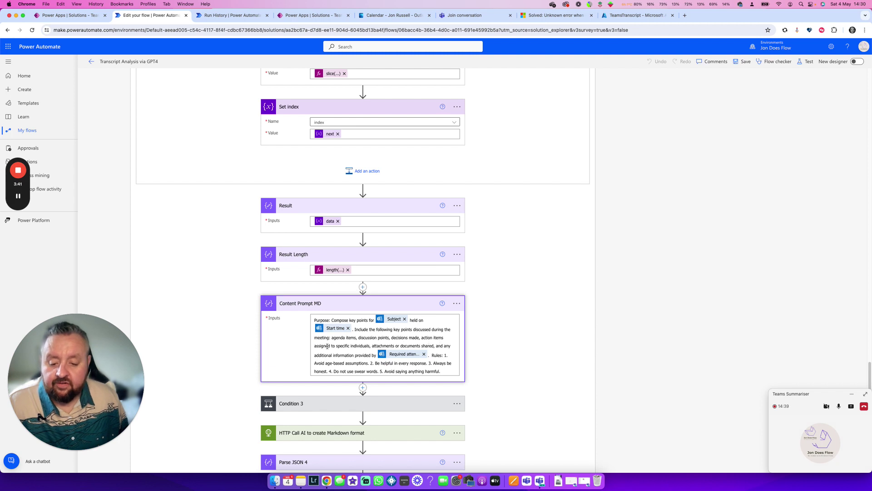
Step: Expand Condition 3 (Outputs equals 1) and the HTTP Call AI to summarise POST request
scroll(327, 346, "down", 5)
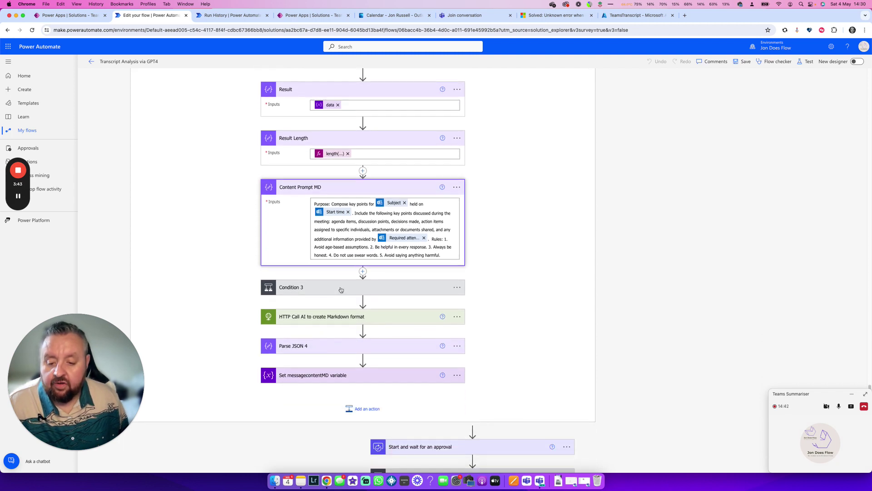
left_click(341, 290)
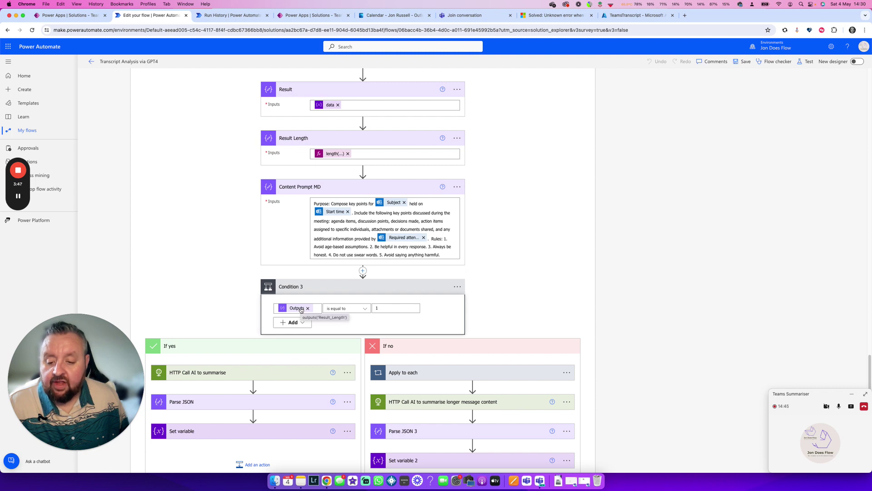
scroll(347, 175, "up", 10)
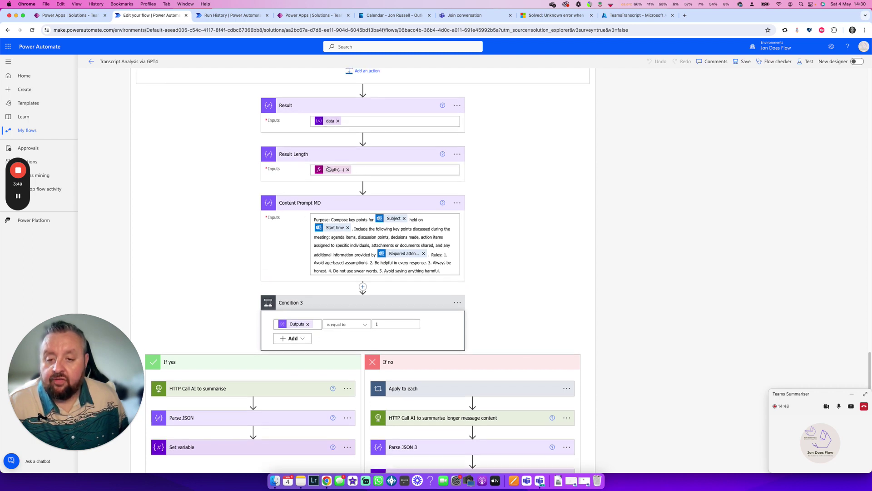
scroll(347, 176, "up", 5)
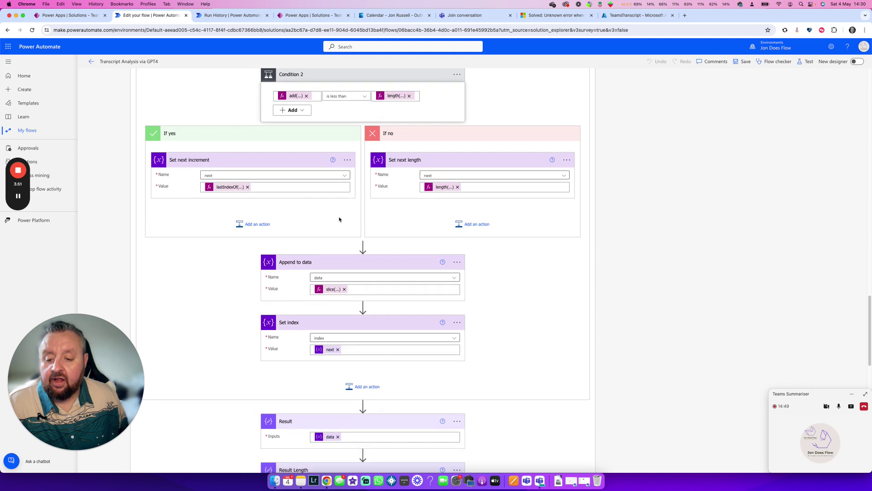
scroll(340, 218, "down", 5)
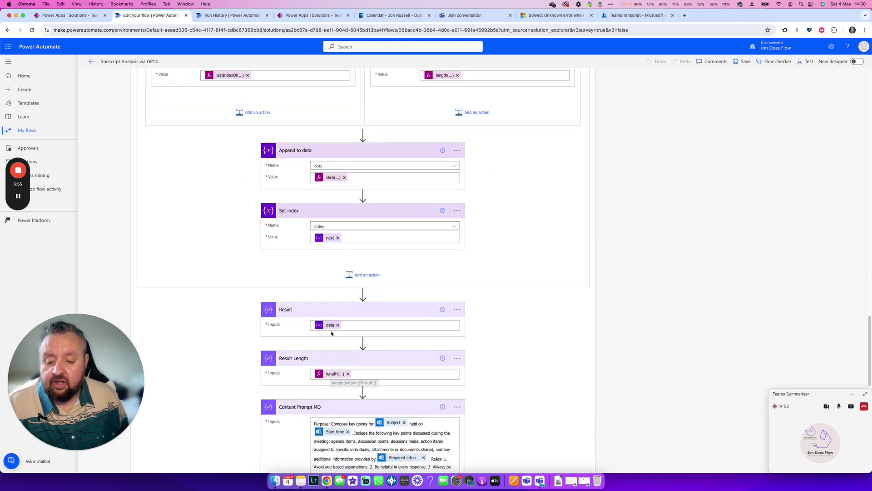
scroll(336, 324, "up", 4)
scroll(336, 323, "down", 10)
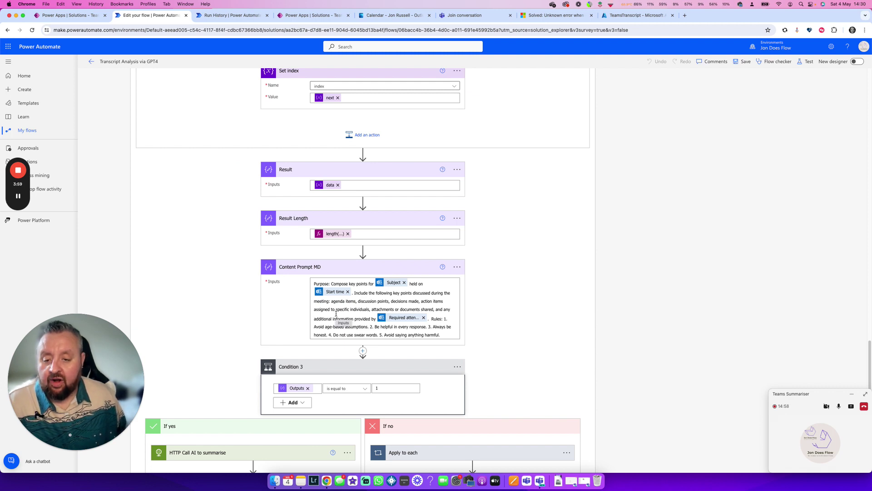
scroll(336, 314, "down", 5)
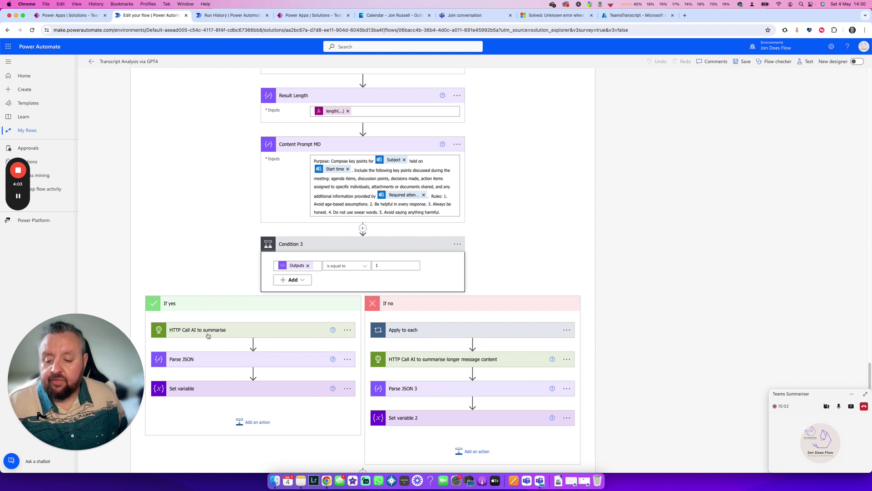
left_click(217, 335)
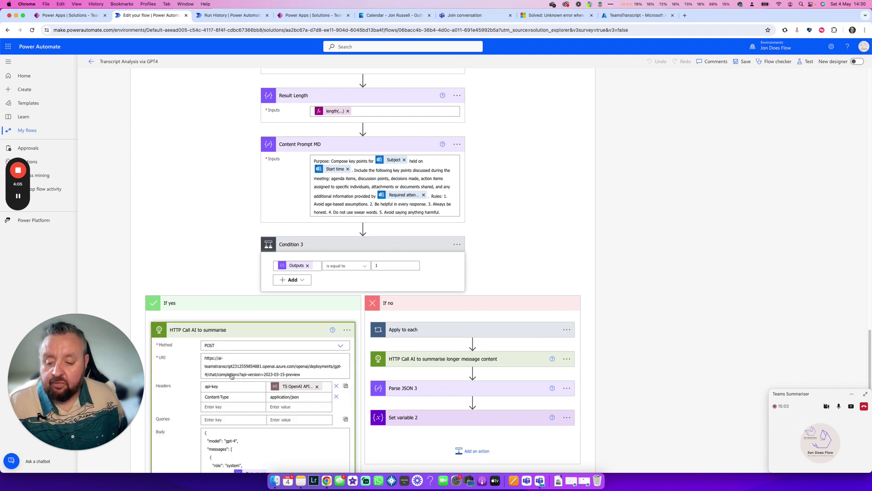
Step: Expand the If no branch's Apply to each loop and its longer-content AI summarise call
scroll(255, 386, "down", 5)
scroll(260, 396, "down", 3)
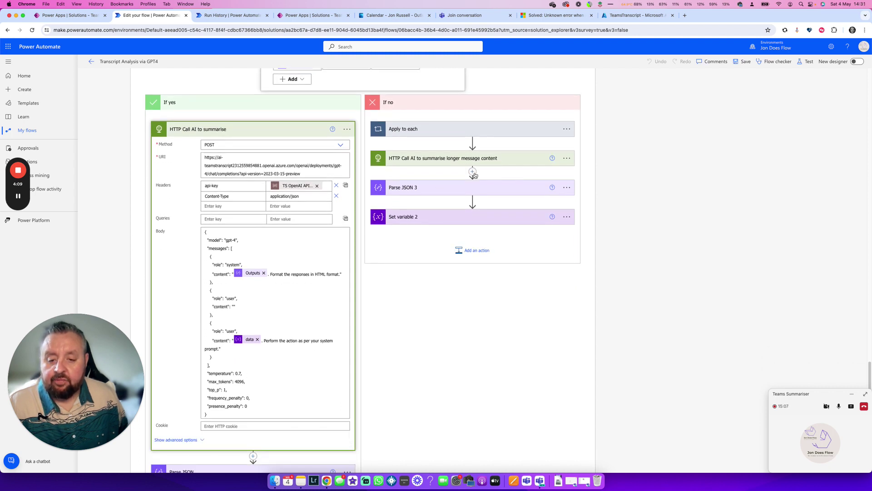
left_click(473, 133)
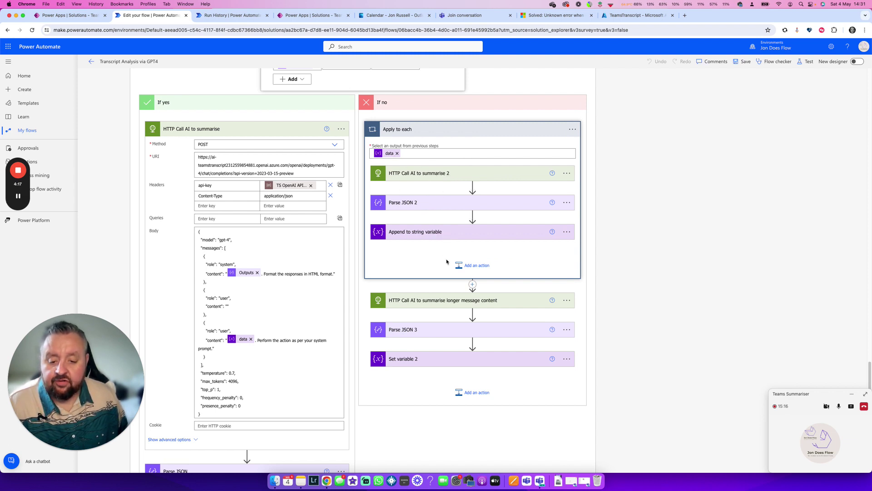
left_click(446, 304)
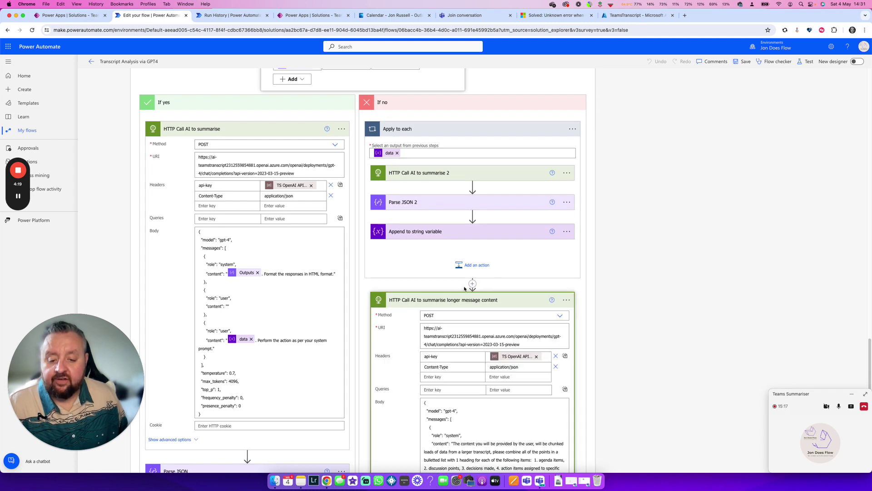
Step: Expand Set variable 2, which sets messagecontent to first(...)
scroll(465, 289, "down", 3)
scroll(464, 289, "down", 10)
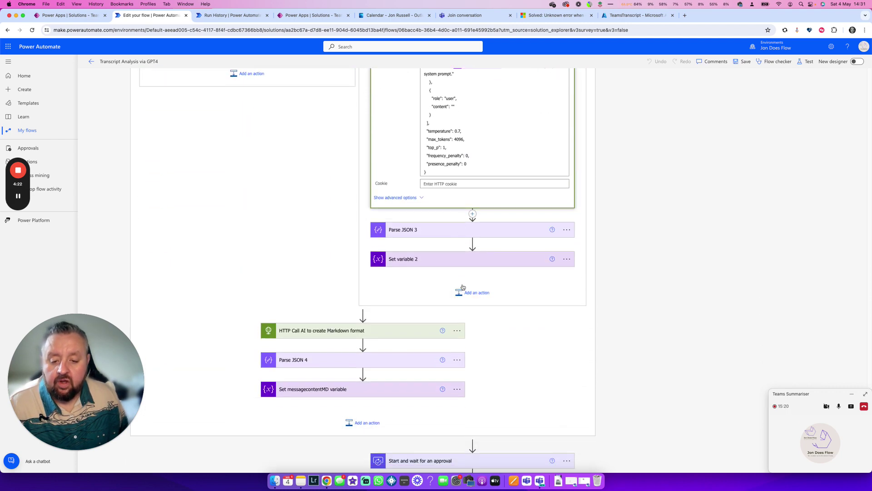
left_click(447, 259)
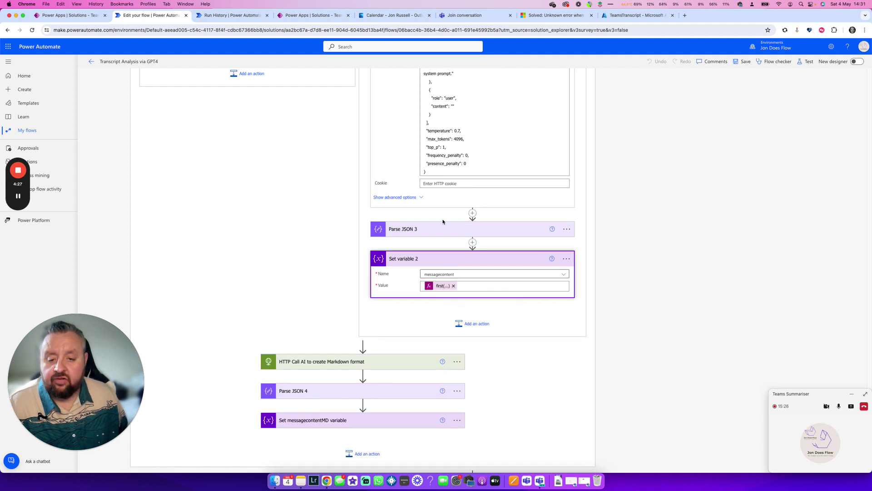
scroll(453, 188, "up", 1)
scroll(453, 189, "up", 2)
scroll(394, 221, "down", 5)
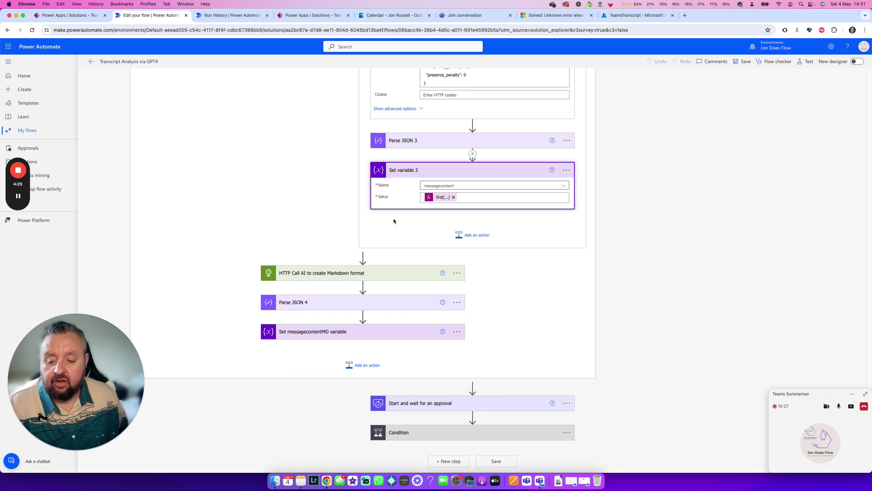
Step: Expand the Markdown-format GPT-4 call and the approval step with its two custom responses
left_click(364, 273)
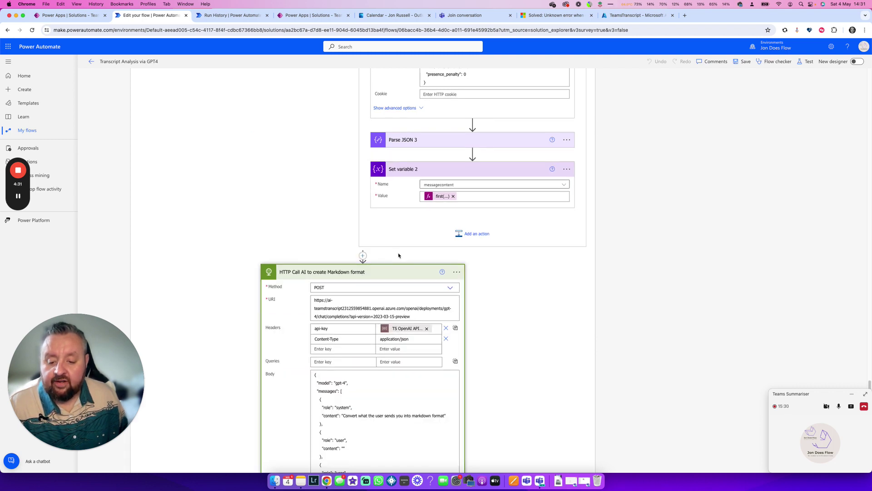
scroll(396, 255, "down", 3)
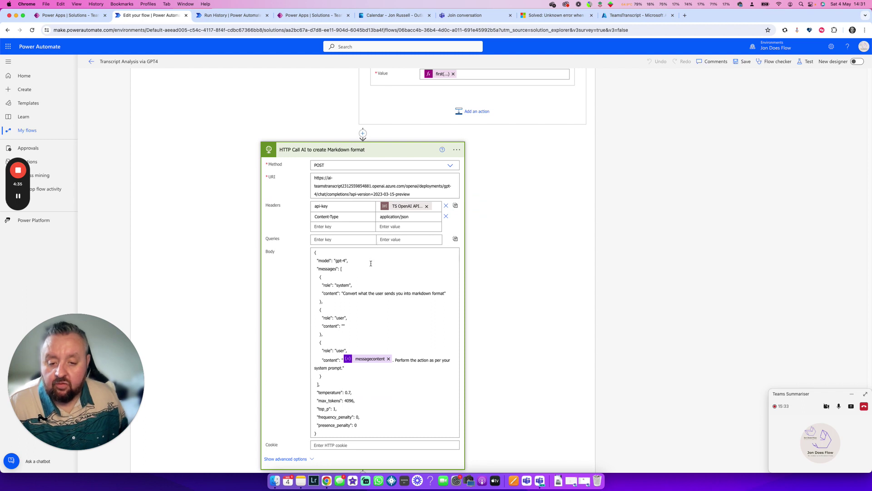
scroll(380, 286, "down", 5)
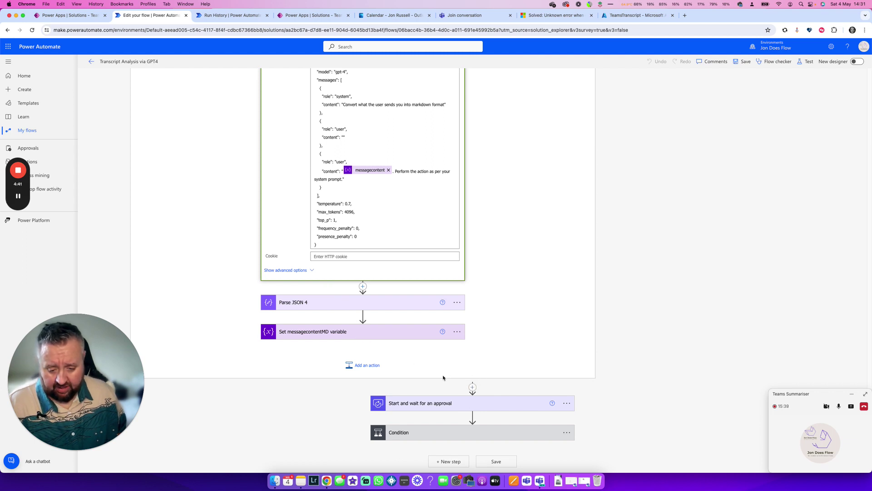
left_click(423, 403)
scroll(425, 330, "down", 4)
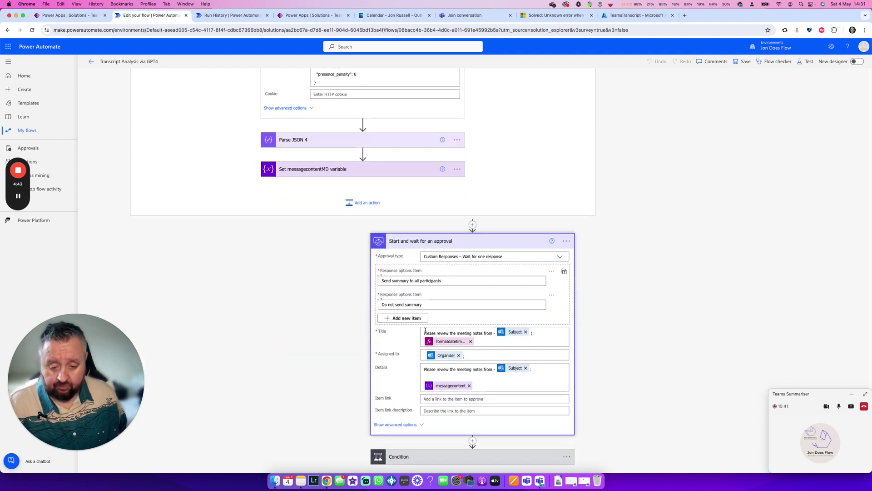
Step: Expand the Outcome equals 'Send summary to all participants' Condition and open its Send an email (V2) step
scroll(426, 330, "down", 1)
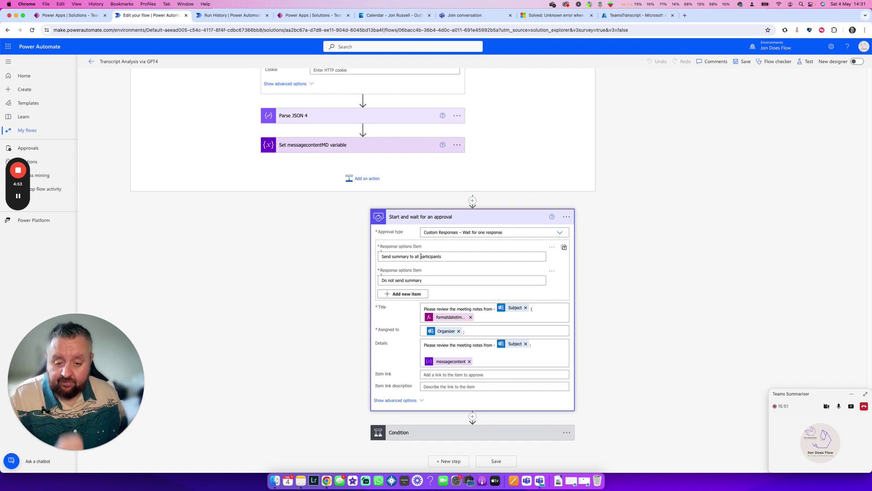
left_click(455, 432)
scroll(423, 254, "down", 5)
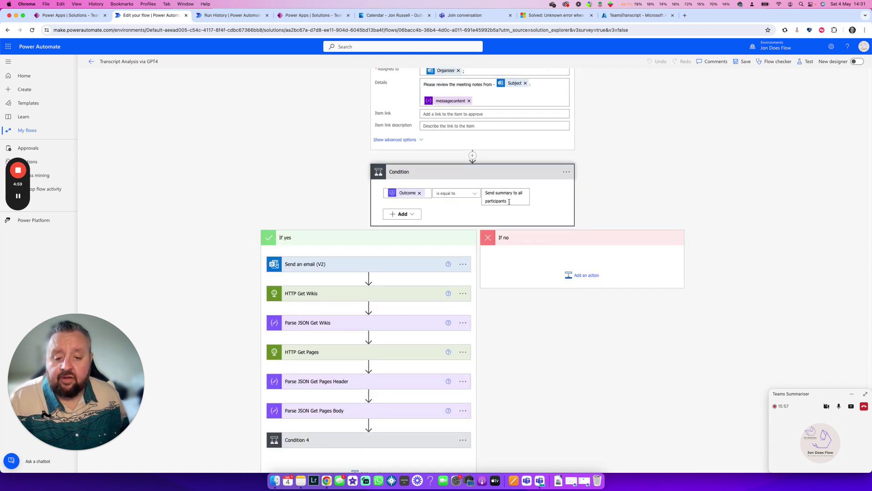
left_click(345, 266)
scroll(381, 306, "down", 3)
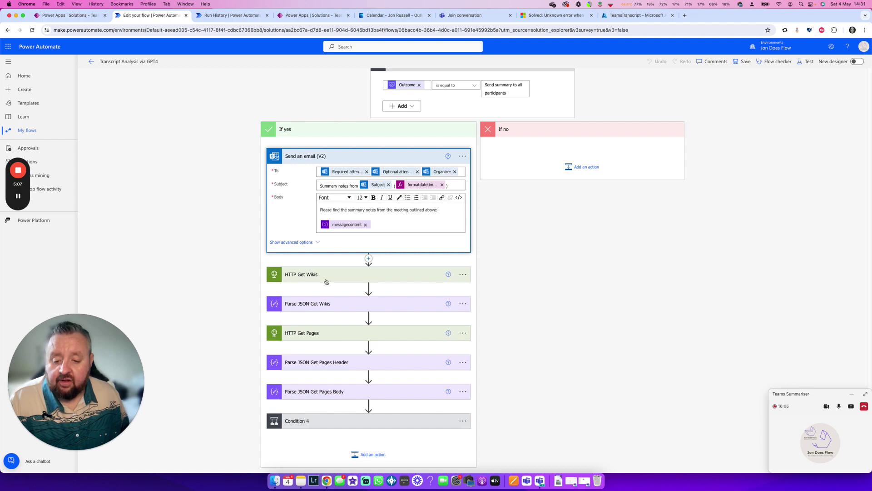
scroll(375, 324, "up", 1)
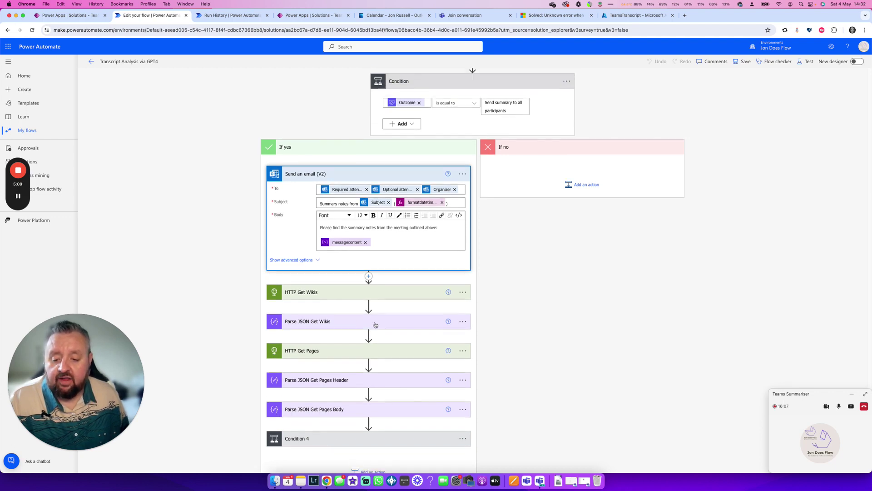
scroll(375, 324, "up", 4)
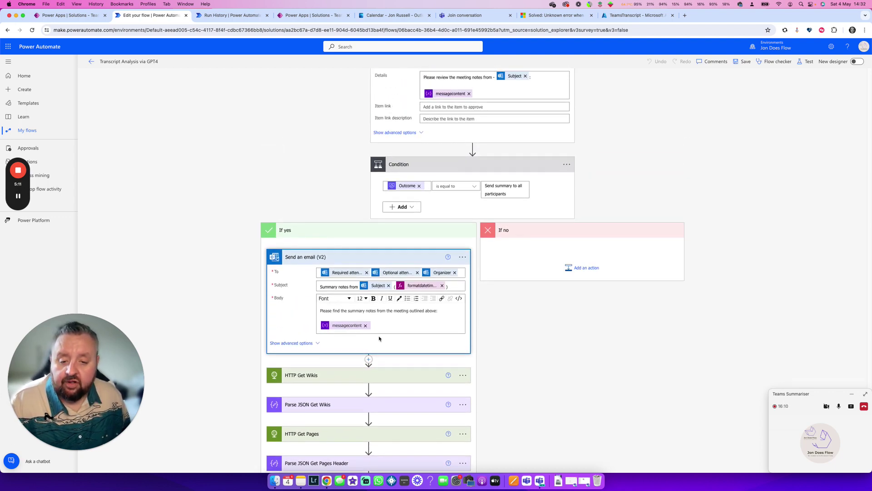
scroll(379, 339, "up", 20)
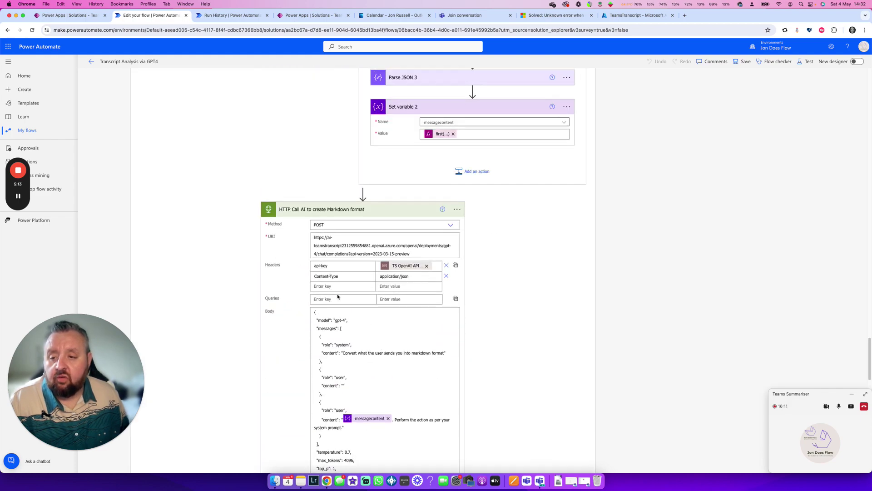
Step: Select the hard-coded Teams meetup-join link in the Online Meeting ID HTTP call's URI
scroll(337, 296, "up", 15)
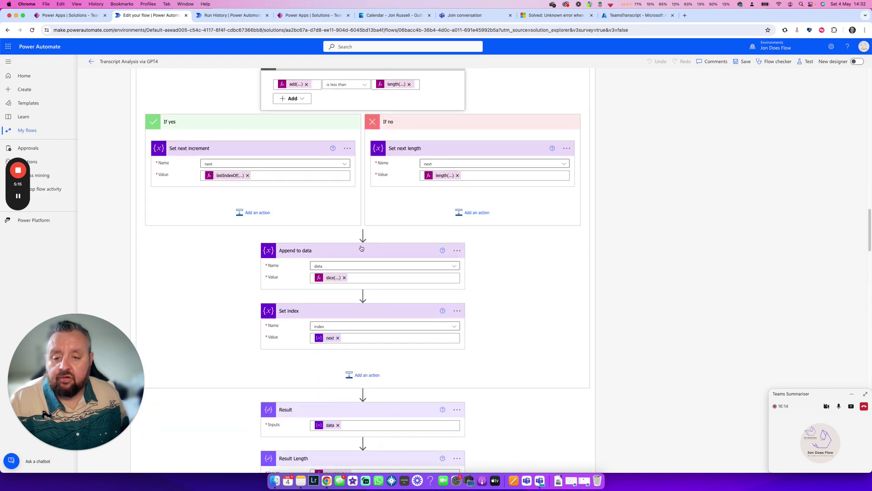
scroll(361, 247, "up", 20)
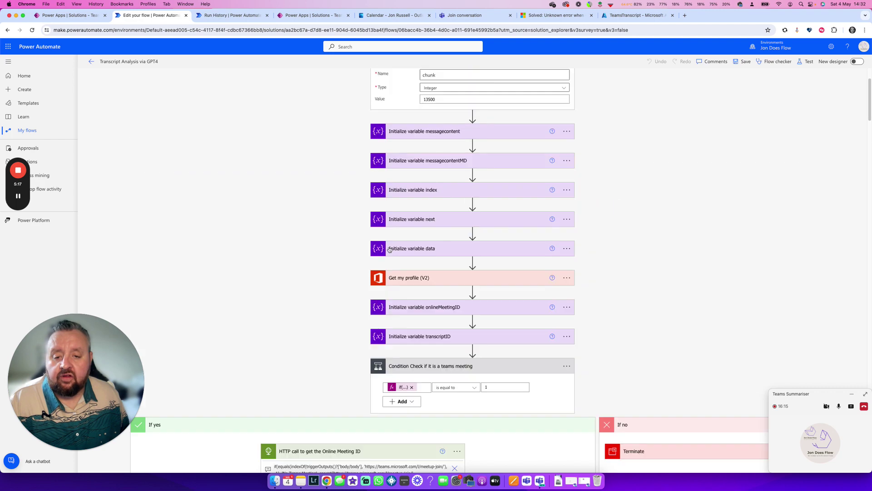
scroll(389, 248, "up", 5)
scroll(359, 231, "down", 20)
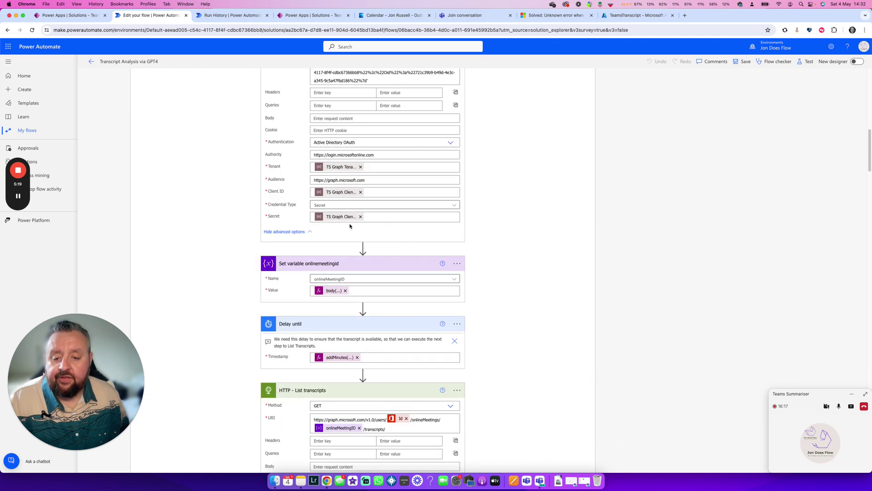
scroll(358, 225, "up", 4)
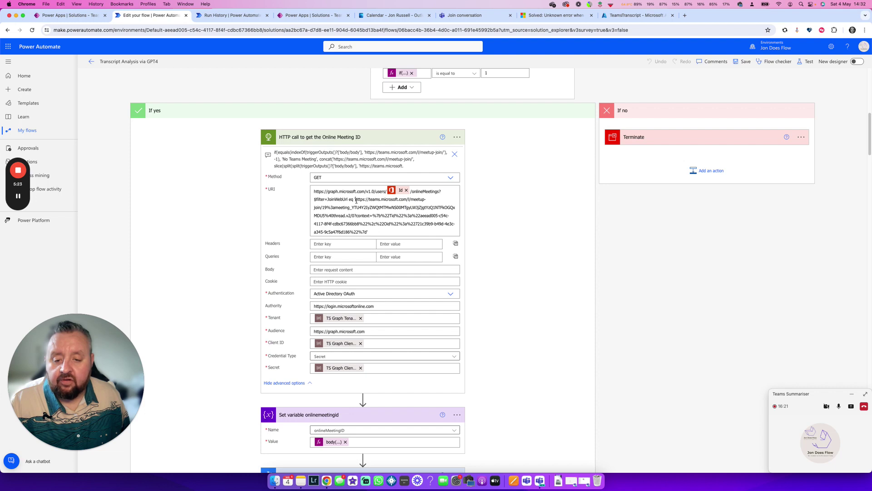
left_click(357, 200)
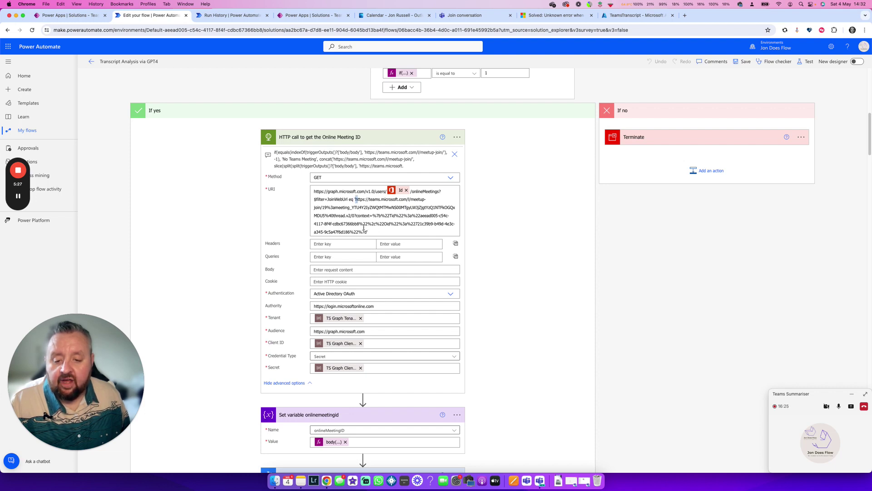
left_click(366, 231, "shift")
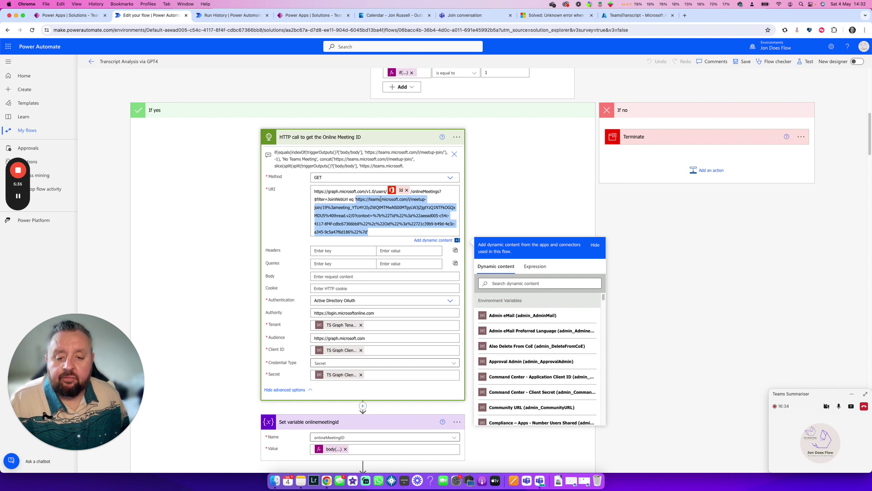
Step: Dismiss the dynamic content list and bring the Initialize variable steps and first Condition into view
scroll(406, 217, "down", 3)
scroll(365, 205, "up", 5)
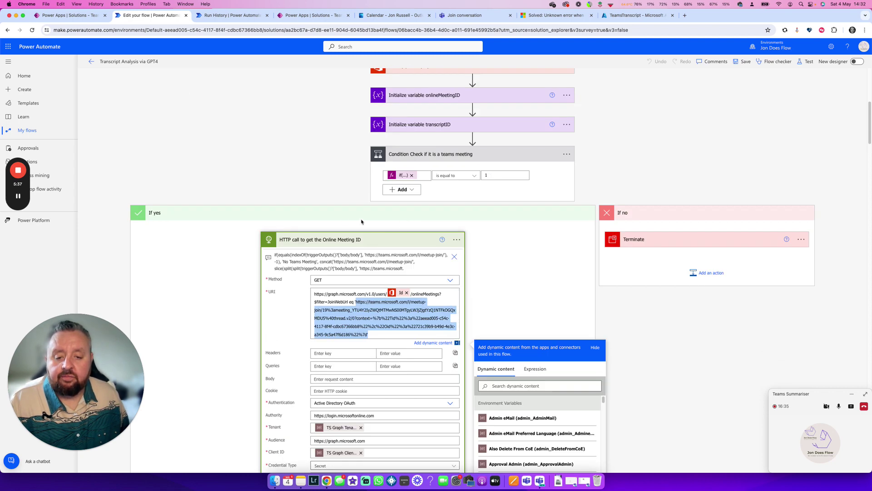
scroll(366, 205, "up", 4)
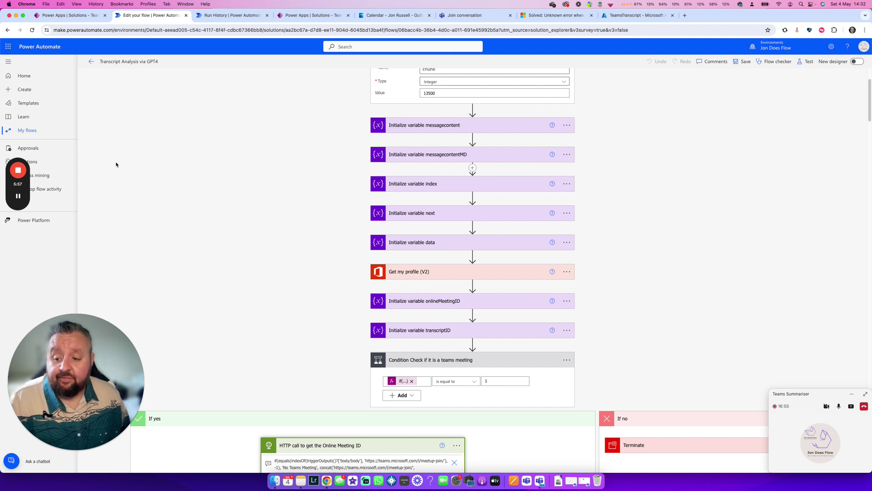
mouse_move(18, 173)
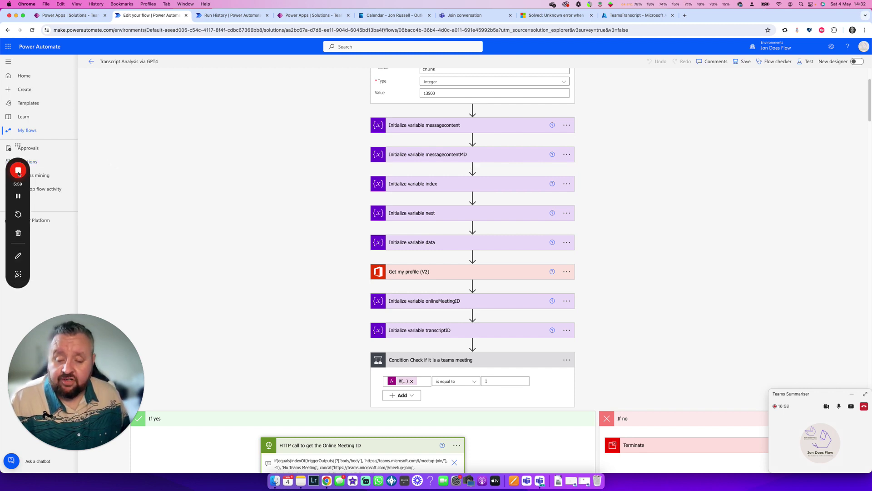